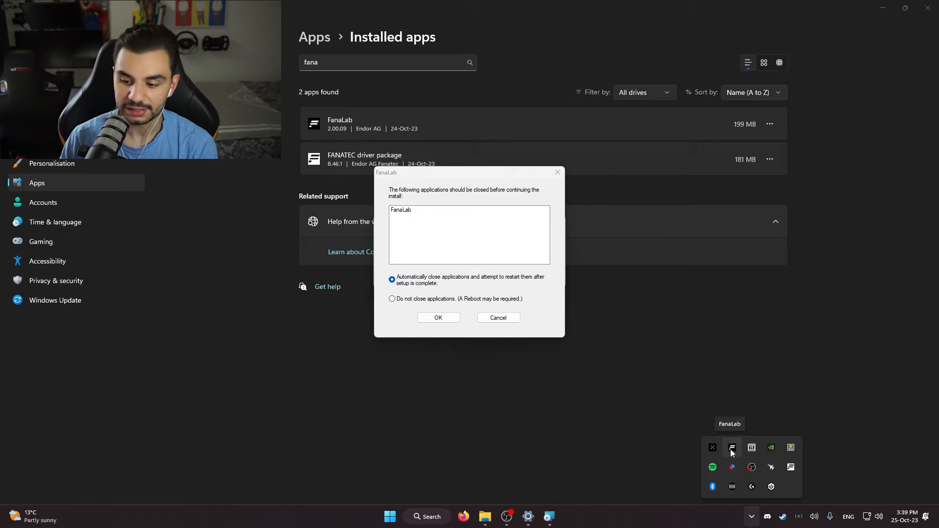
- Quit the running FanaLab from the system tray and continue its uninstall with automatic closing of applications
{"action": "right_click", "coordinate": [788, 470]}
{"action": "left_click", "coordinate": [796, 462]}
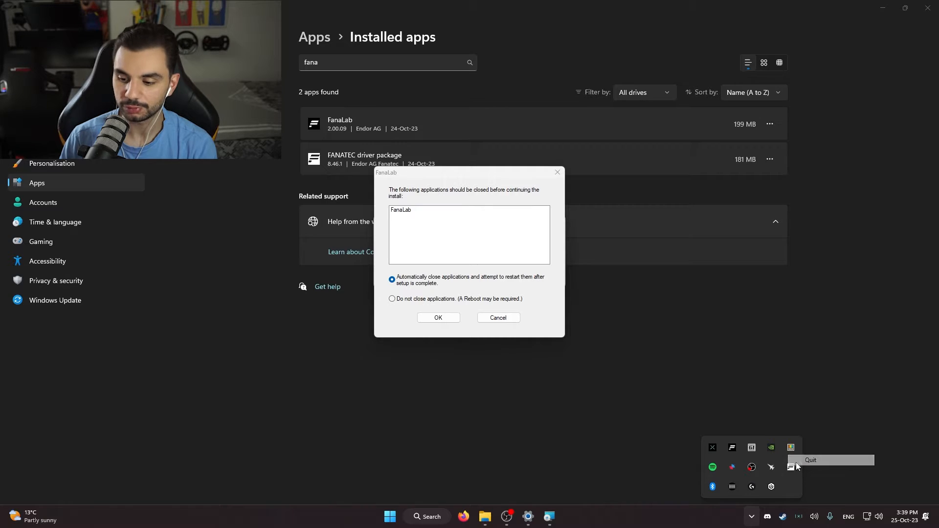
{"action": "left_click", "coordinate": [715, 461]}
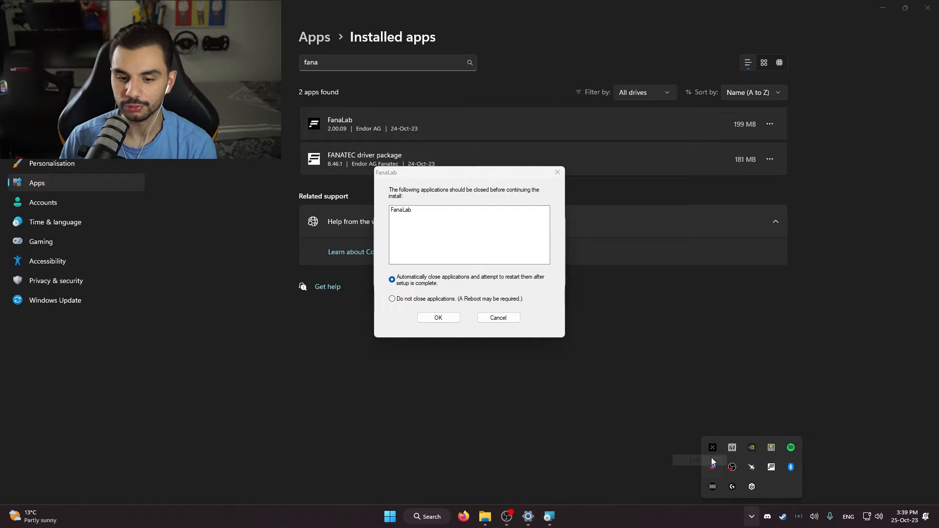
{"action": "left_click", "coordinate": [415, 288]}
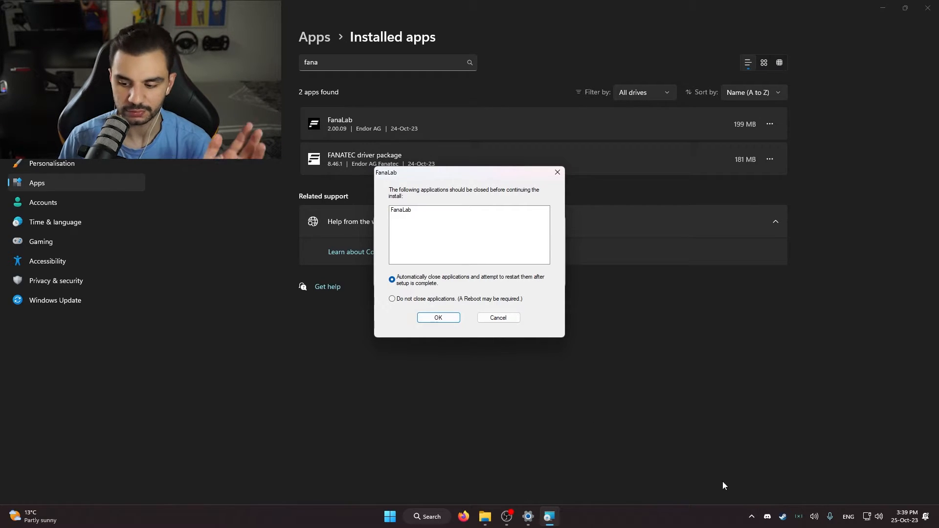
{"action": "left_click", "coordinate": [751, 516]}
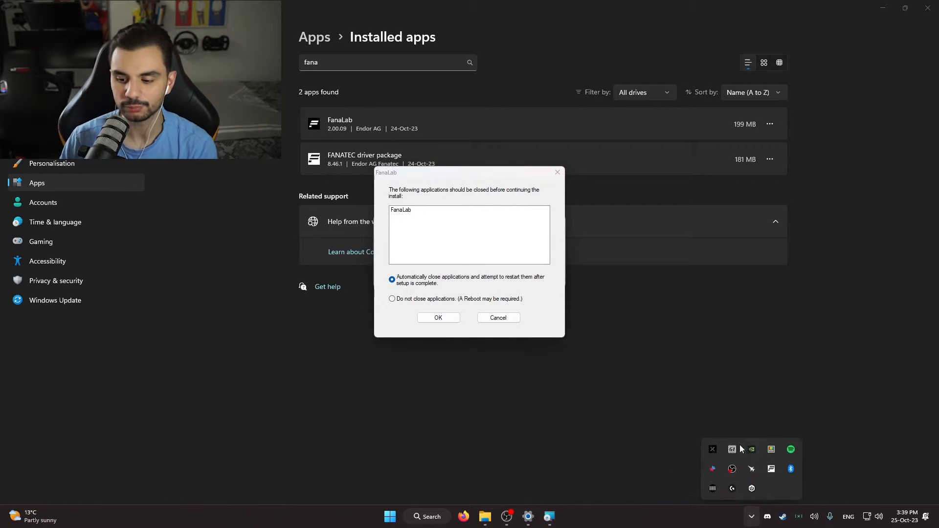
{"action": "left_click", "coordinate": [438, 318]}
- Uninstall the FANATEC driver package from the installed apps
{"action": "left_click", "coordinate": [769, 125]}
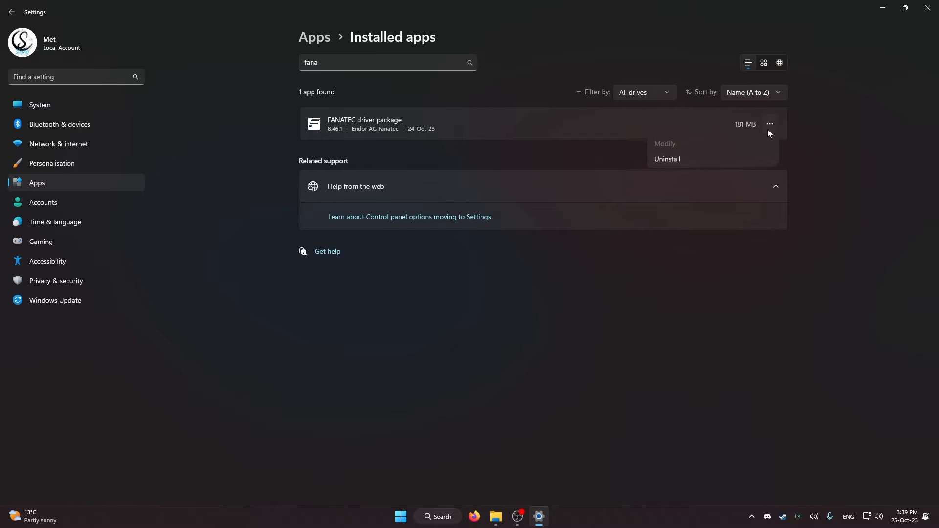
{"action": "left_click", "coordinate": [693, 162]}
{"action": "left_click", "coordinate": [748, 180]}
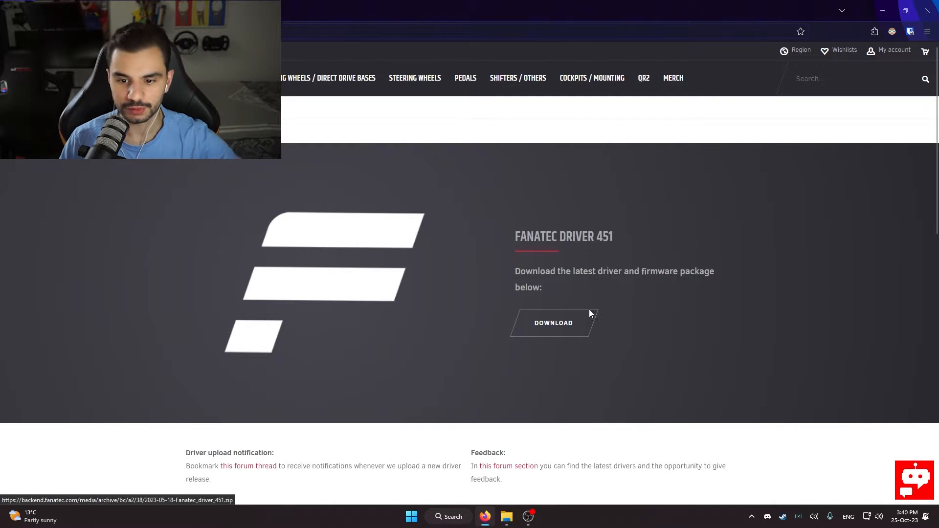
- Download Fanatec driver 451 from the Fanatec website and finish its 64-bit installation without restarting the system
{"action": "left_click", "coordinate": [572, 324]}
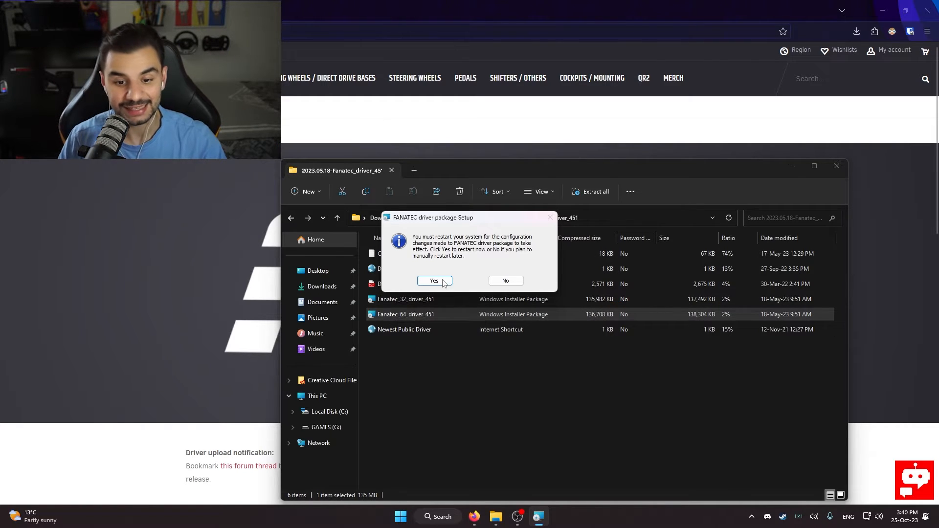
{"action": "left_click", "coordinate": [503, 281]}
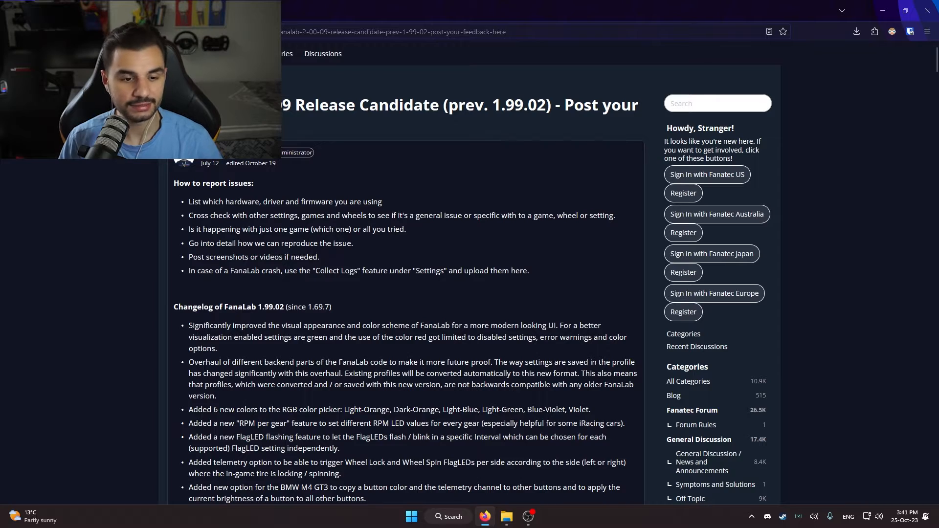
- Download 2023-10-18-Fanalab-2.00.09.zip from the release candidate forum thread, and dismiss the update check message in the installed FanaLab
{"action": "mouse_move", "coordinate": [245, 163]}
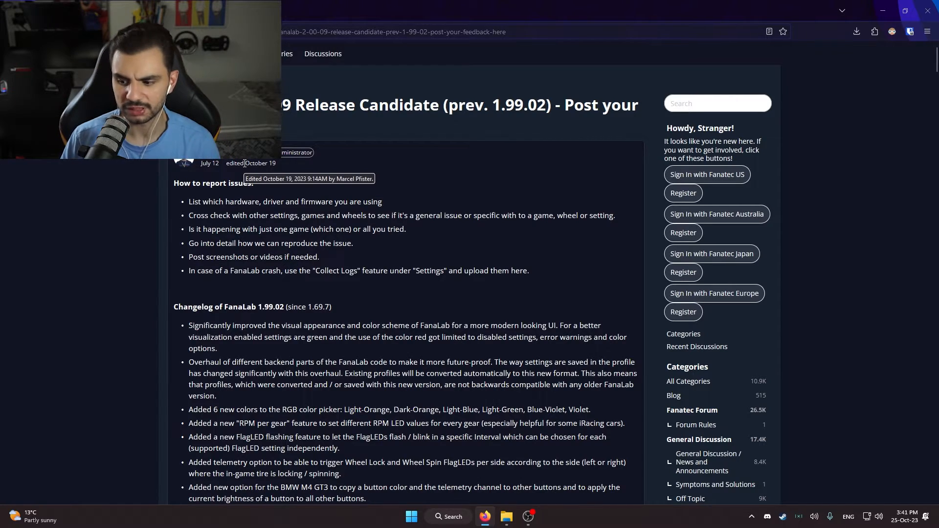
{"action": "scroll", "coordinate": [309, 280], "scroll_direction": "down", "scroll_amount": 6}
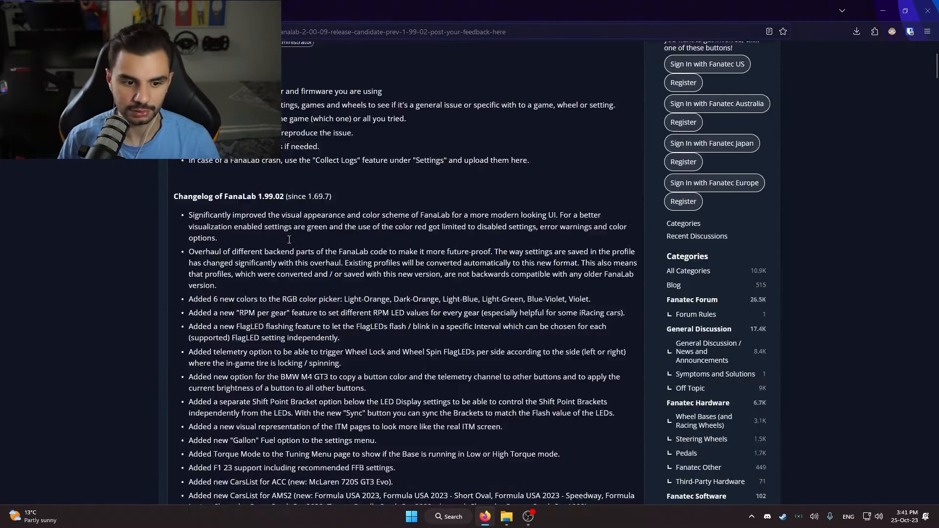
{"action": "scroll", "coordinate": [309, 280], "scroll_direction": "down", "scroll_amount": 6}
{"action": "scroll", "coordinate": [312, 274], "scroll_direction": "down", "scroll_amount": 5}
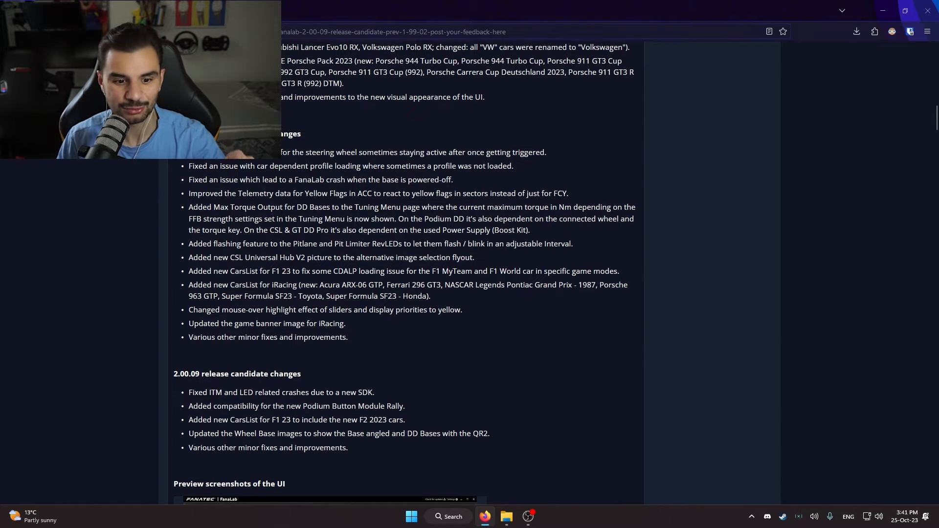
{"action": "left_click_drag", "start_coordinate": [189, 285], "coordinate": [379, 291]}
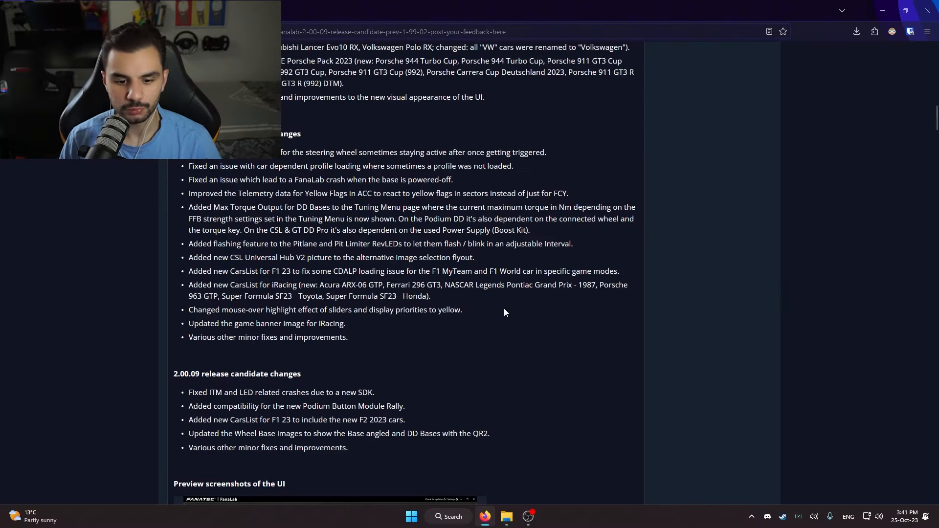
{"action": "scroll", "coordinate": [470, 273], "scroll_direction": "down", "scroll_amount": 15}
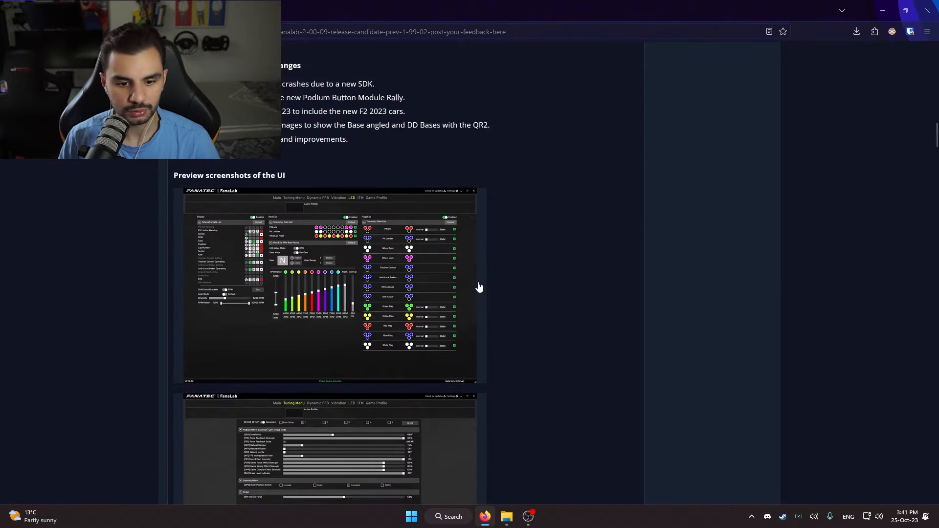
{"action": "scroll", "coordinate": [470, 272], "scroll_direction": "down", "scroll_amount": 8}
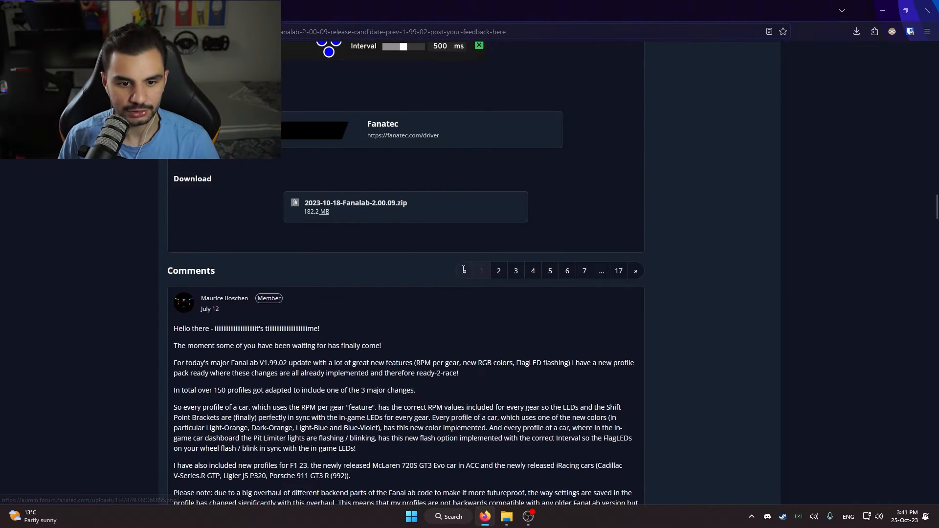
{"action": "left_click", "coordinate": [372, 205]}
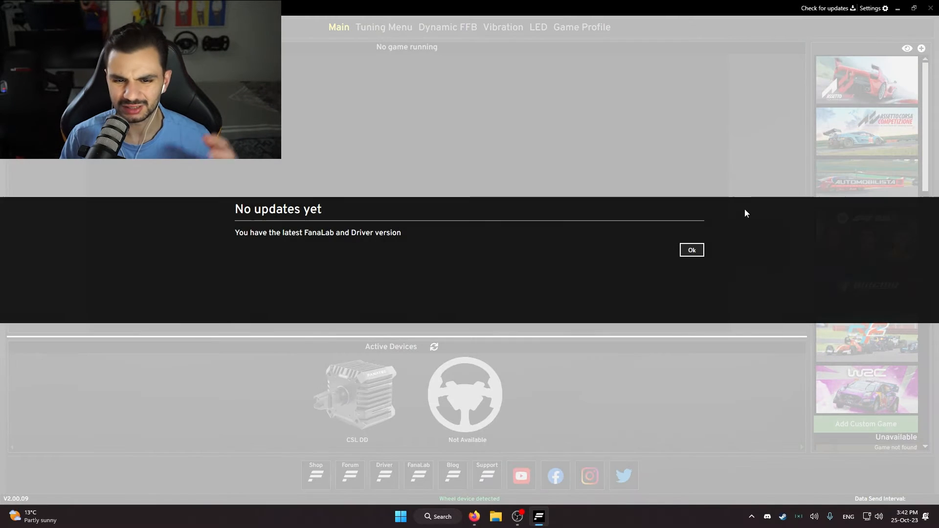
{"action": "left_click", "coordinate": [692, 250]}
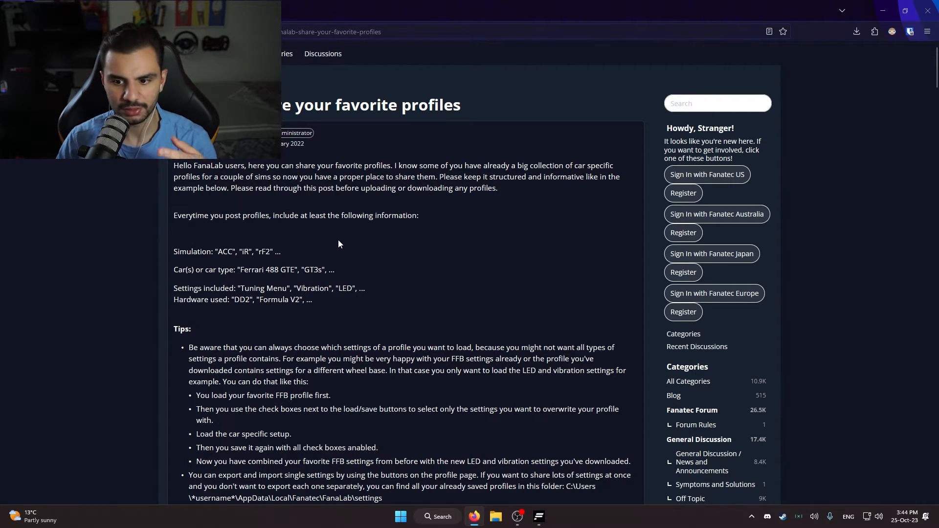
- Open page 36 of the comments in the forum thread for sharing favorite FanaLab profiles and go to the latest post
{"action": "scroll", "coordinate": [339, 239], "scroll_direction": "down", "scroll_amount": 6}
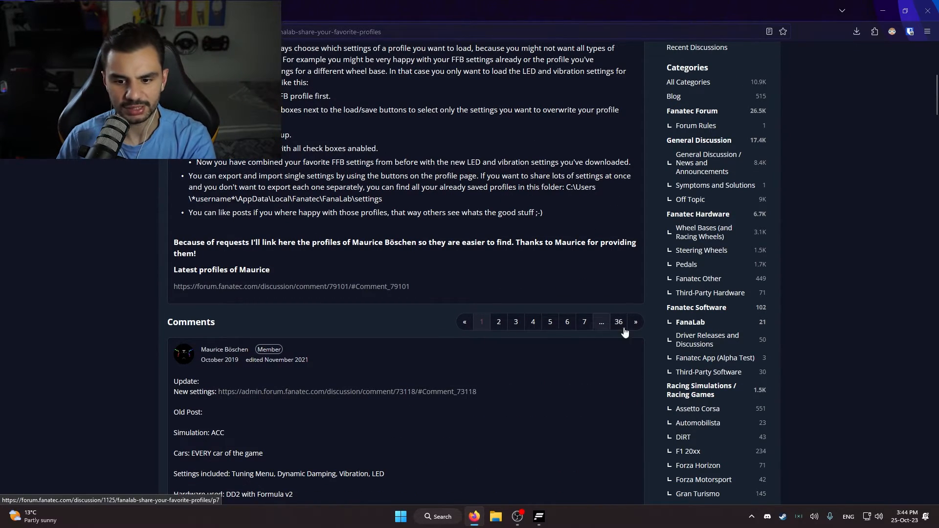
{"action": "scroll", "coordinate": [419, 347], "scroll_direction": "down", "scroll_amount": 20}
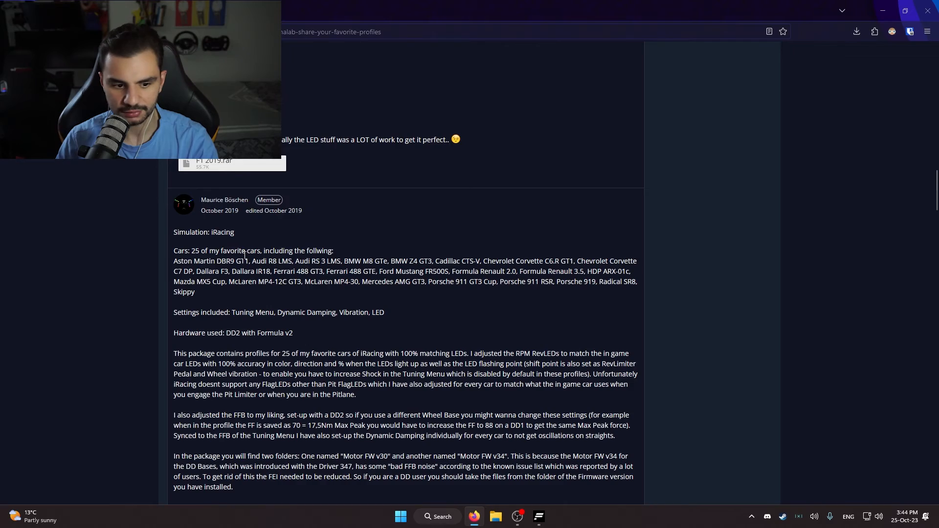
{"action": "middle_click", "coordinate": [111, 320]}
{"action": "scroll", "coordinate": [221, 252], "scroll_direction": "up", "scroll_amount": 20}
{"action": "scroll", "coordinate": [304, 228], "scroll_direction": "down", "scroll_amount": 7}
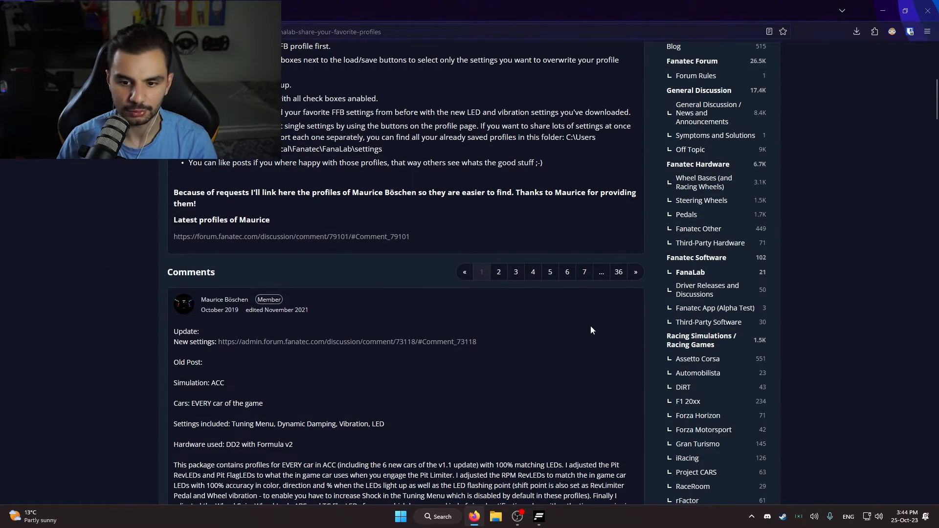
{"action": "left_click", "coordinate": [619, 272]}
{"action": "middle_click", "coordinate": [111, 171]}
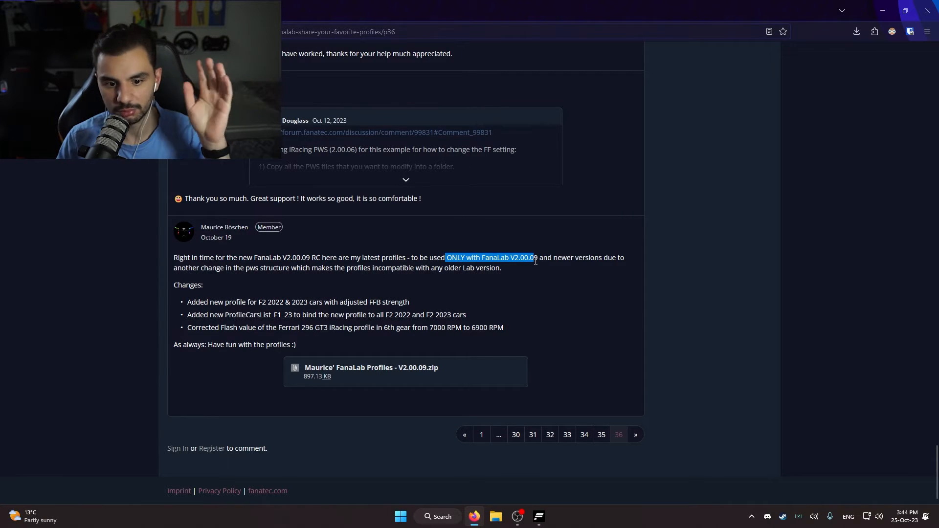
- Download the FanaLab Profiles V2.00.09 zip attached to the latest post and open the downloaded archive
{"action": "left_click_drag", "start_coordinate": [535, 261], "coordinate": [531, 262]}
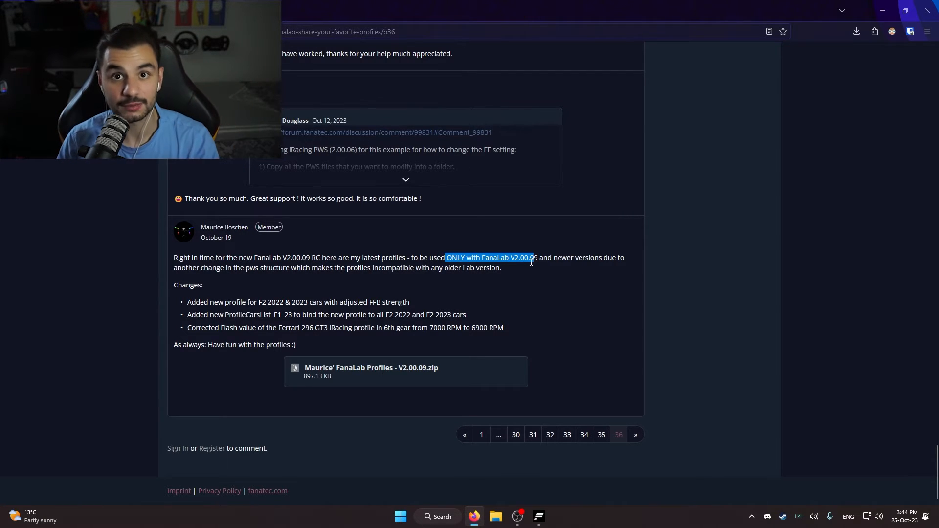
{"action": "left_click", "coordinate": [412, 372]}
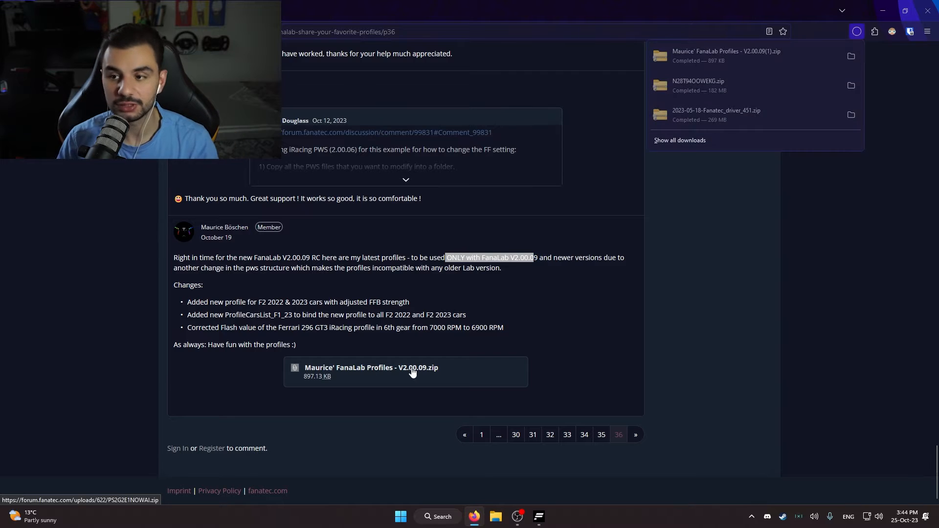
{"action": "left_click", "coordinate": [765, 60]}
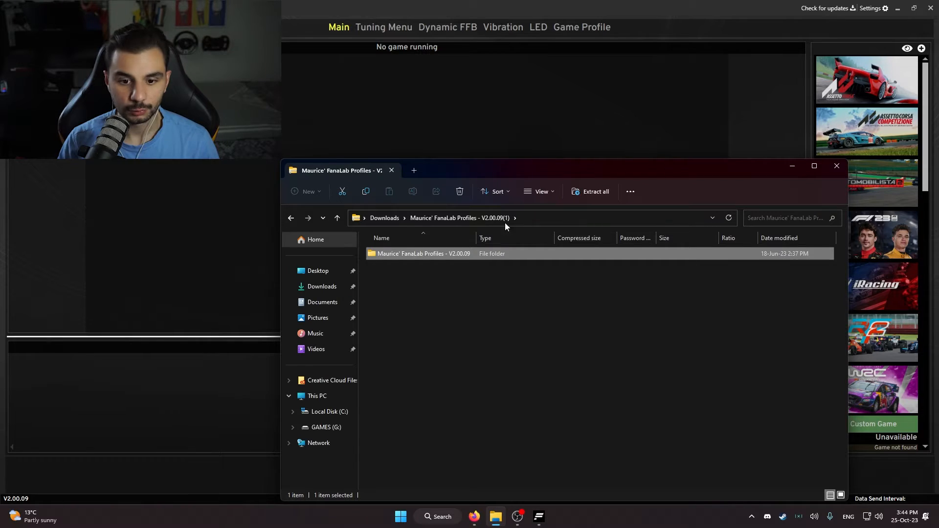
- Move the FanaLab Profiles V2.00.09 folder from the zip archive to the Desktop
{"action": "right_click", "coordinate": [435, 256]}
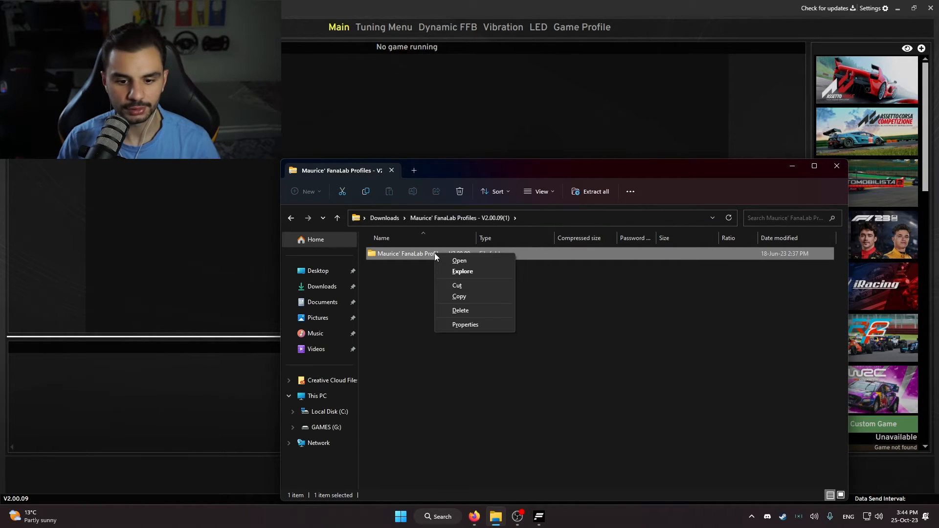
{"action": "left_click", "coordinate": [457, 288]}
{"action": "left_click", "coordinate": [319, 272]}
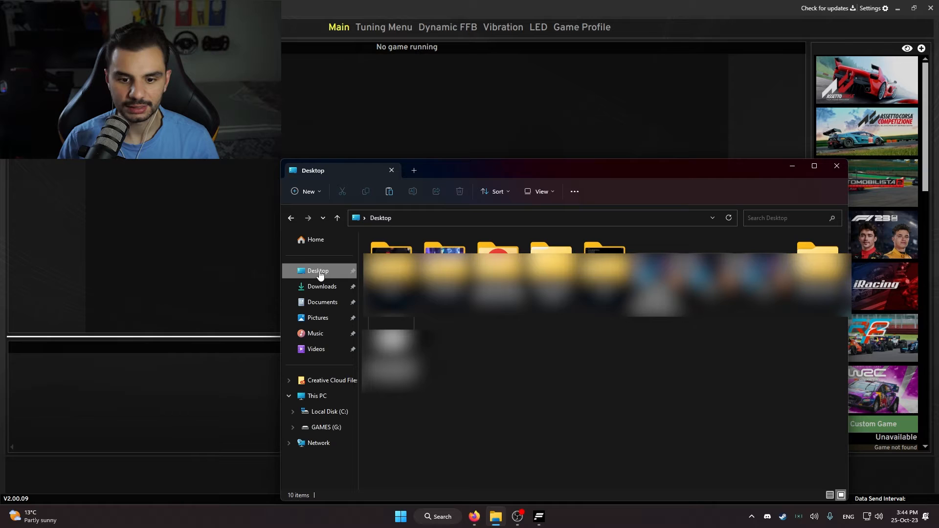
{"action": "right_click", "coordinate": [501, 348]}
{"action": "left_click", "coordinate": [523, 398]}
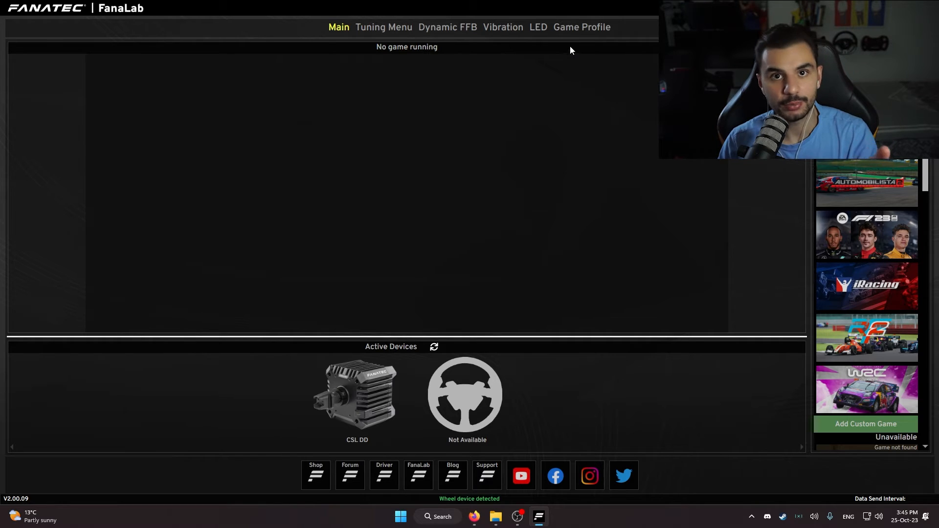
- Import all PWS files from the iRacing subfolder of the Desktop profiles folder into FanaLab's iRacing game profile
{"action": "left_click", "coordinate": [577, 30]}
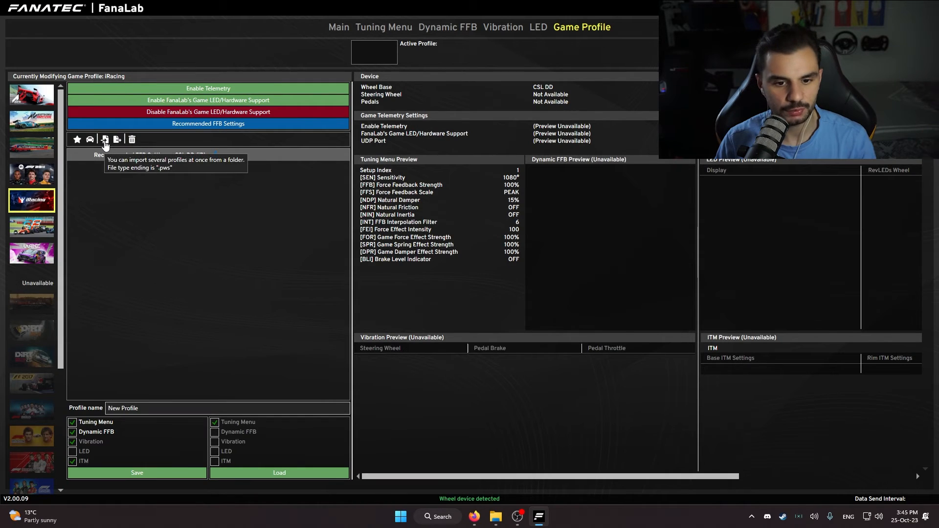
{"action": "left_click", "coordinate": [105, 141]}
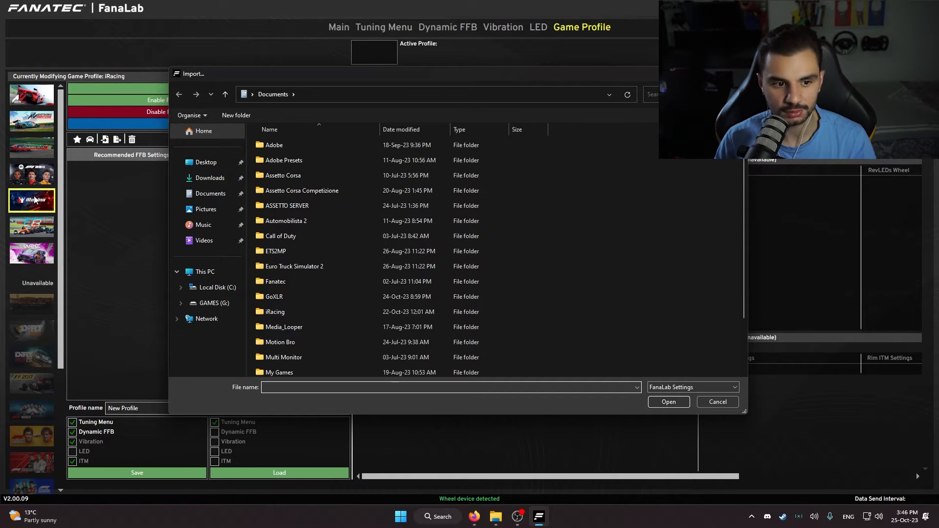
{"action": "left_click", "coordinate": [205, 162]}
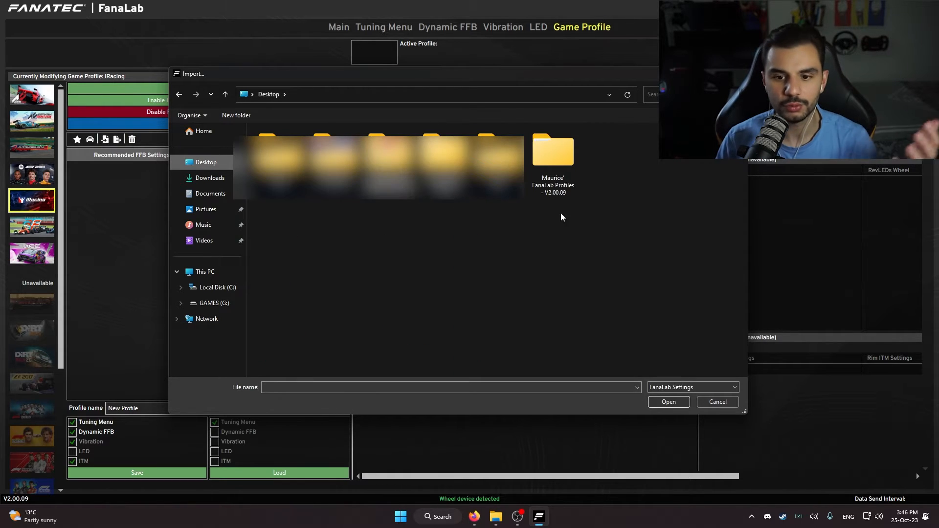
{"action": "double_click", "coordinate": [564, 167]}
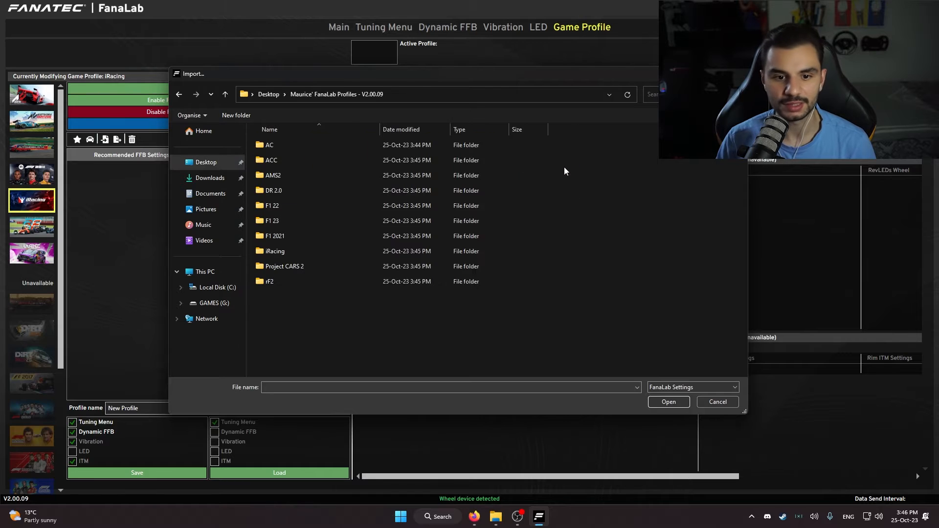
{"action": "double_click", "coordinate": [292, 251]}
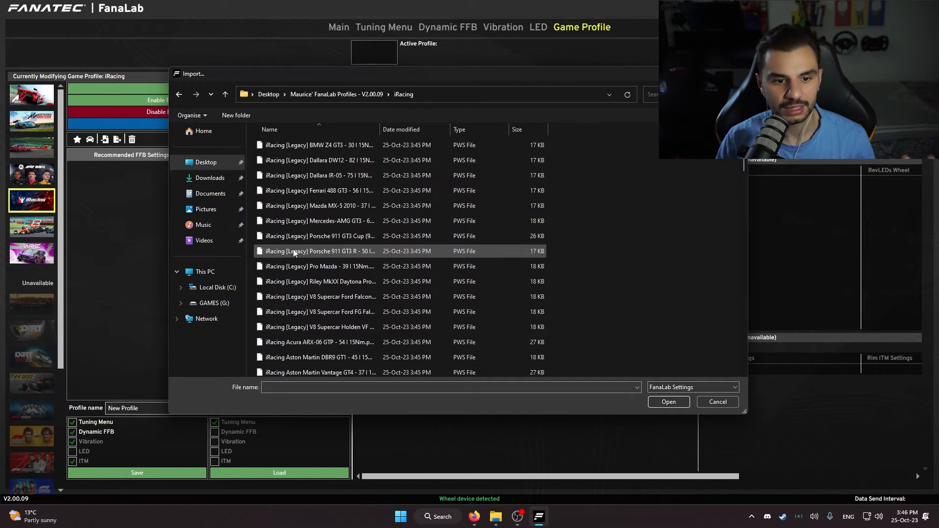
{"action": "left_click", "coordinate": [366, 145]}
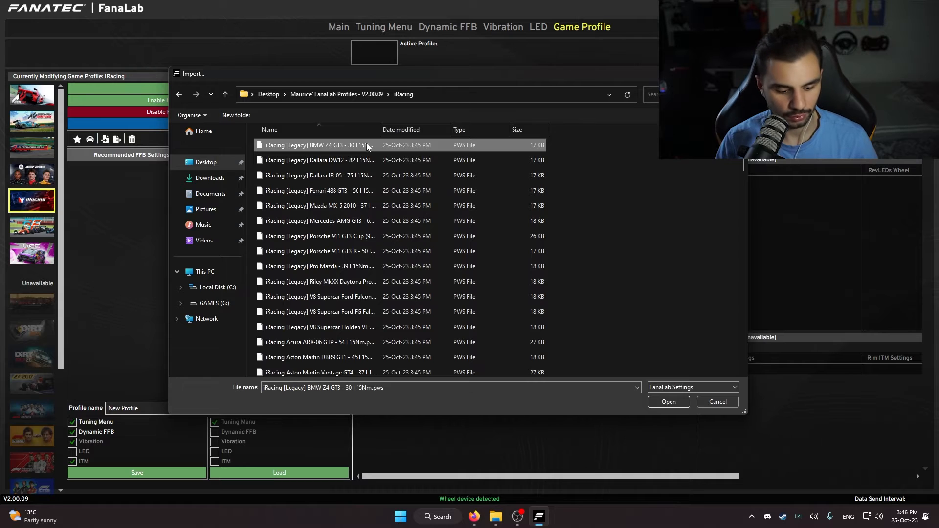
{"action": "key", "text": "ctrl+a"}
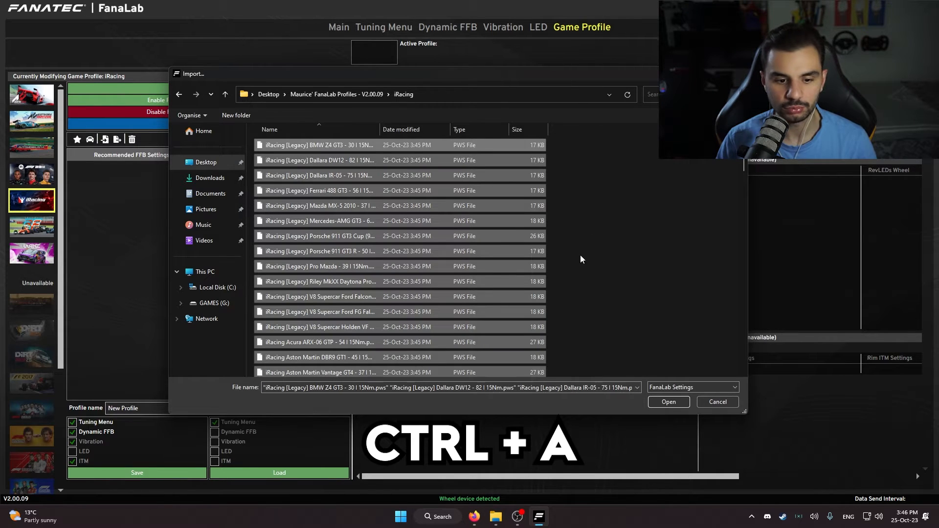
{"action": "left_click", "coordinate": [670, 404]}
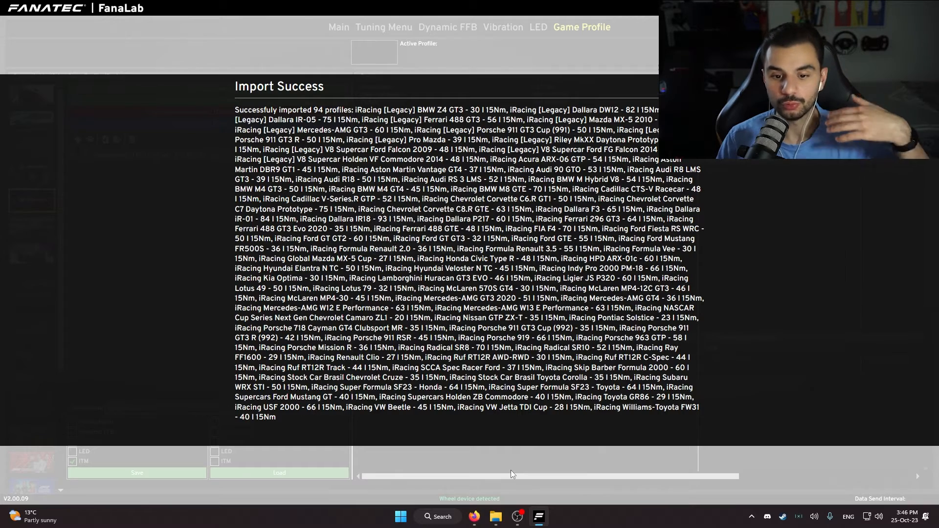
{"action": "left_click", "coordinate": [512, 465]}
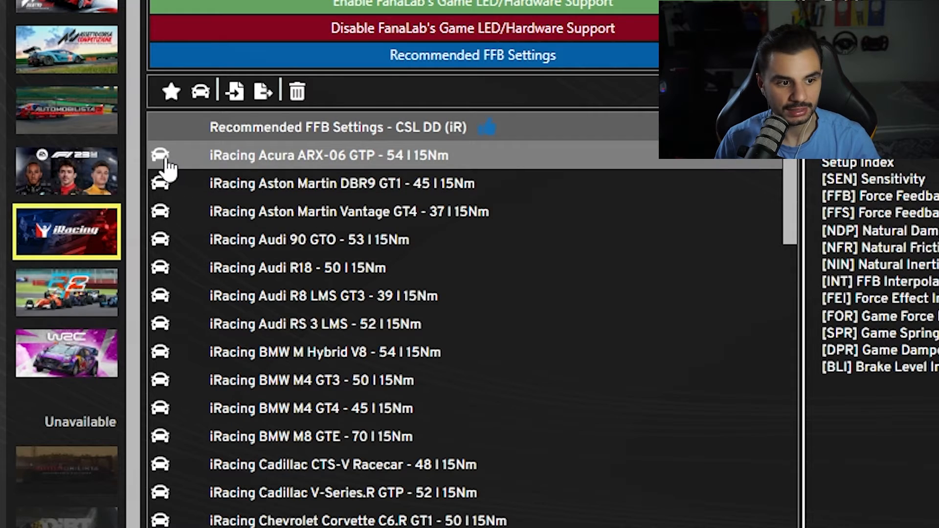
- Select the iRacing Acura ARX-06 GTP - 54 | 15Nm profile in the iRacing profile list
{"action": "left_click", "coordinate": [164, 162]}
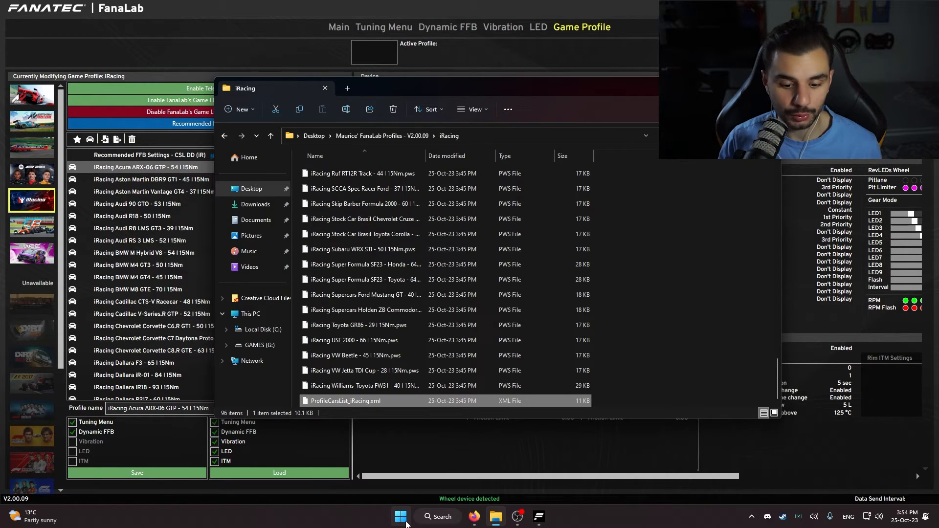
- Find %appdata% through the Windows search, open it, and go up to the parent AppData folder
{"action": "left_click", "coordinate": [401, 516]}
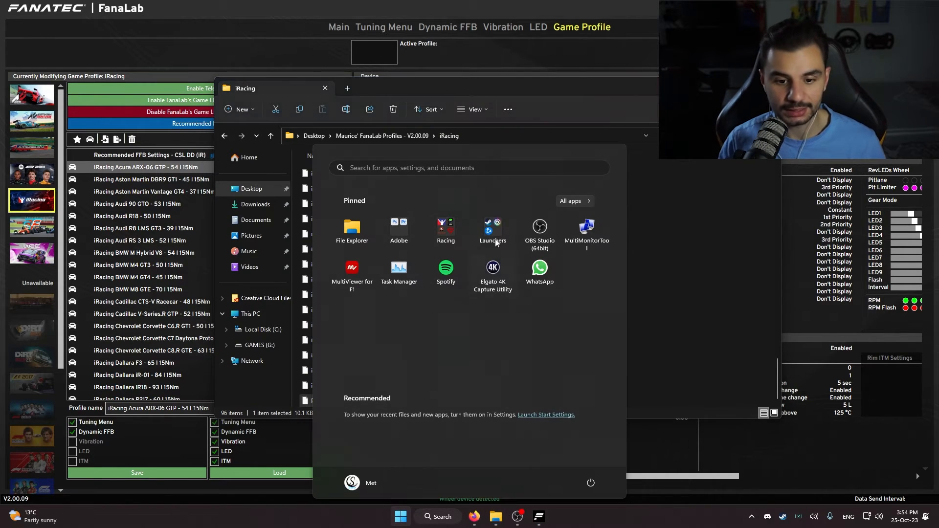
{"action": "left_click", "coordinate": [456, 167]}
{"action": "type", "text": "%appdata%"}
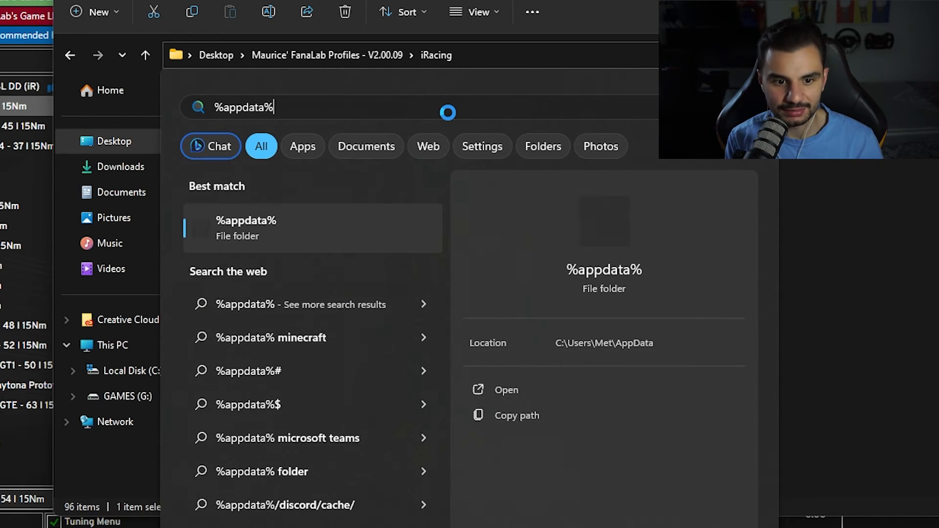
{"action": "key", "text": "Return"}
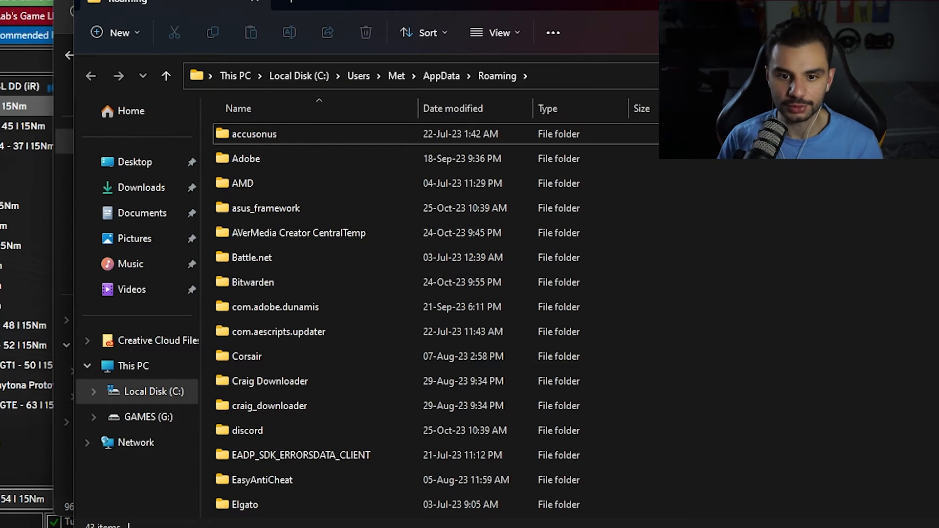
{"action": "left_click", "coordinate": [452, 78]}
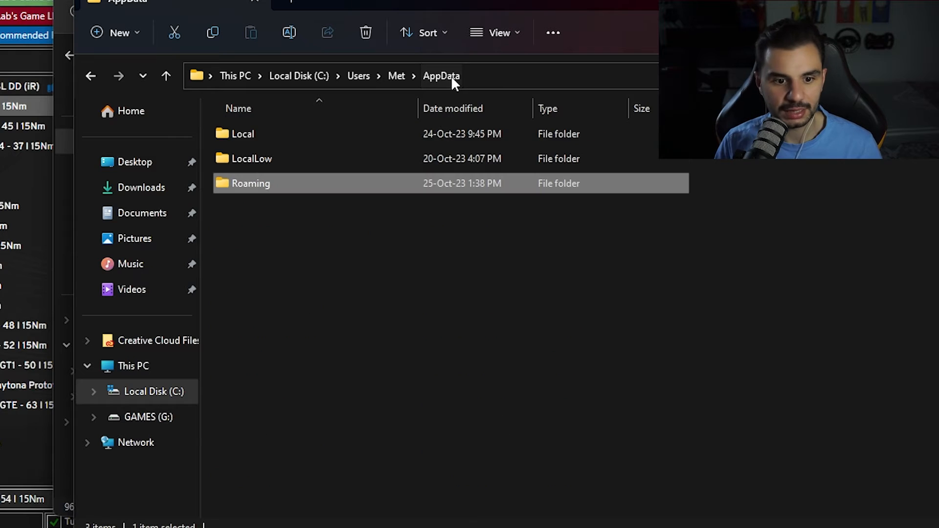
- Within AppData, open the xml folder located under Local, Fanatec, FanaLab
{"action": "double_click", "coordinate": [256, 134]}
{"action": "key", "text": "f"}
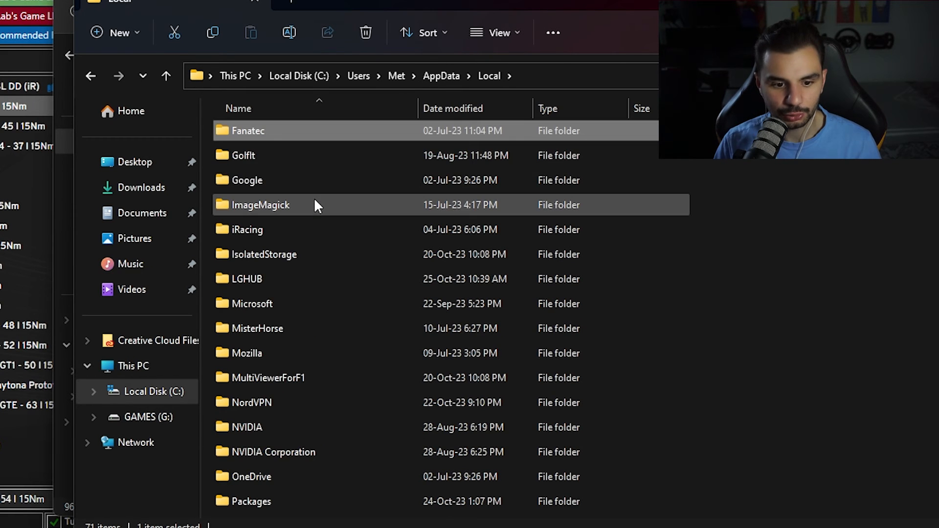
{"action": "left_click", "coordinate": [270, 129]}
{"action": "double_click", "coordinate": [323, 131]}
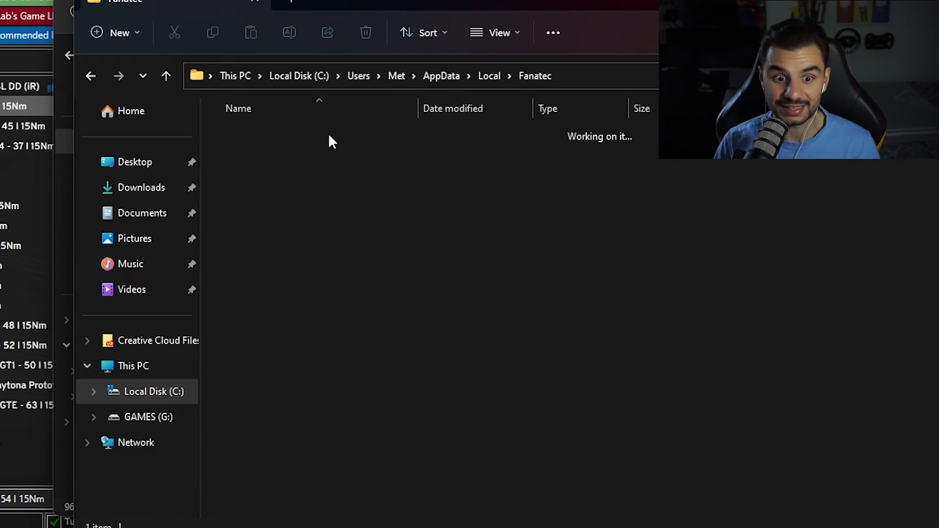
{"action": "double_click", "coordinate": [295, 133]}
{"action": "double_click", "coordinate": [285, 158]}
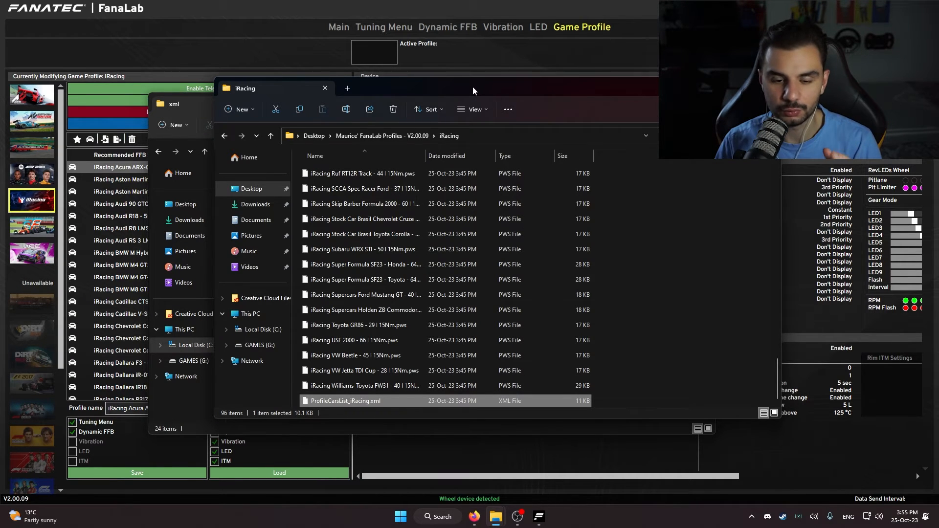
- Copy ProfileCarsList_iRacing.xml from the Desktop profiles' iRacing folder into FanaLab's xml folder, replacing the existing file
{"action": "left_click_drag", "start_coordinate": [472, 87], "coordinate": [533, 75]}
{"action": "right_click", "coordinate": [448, 389]}
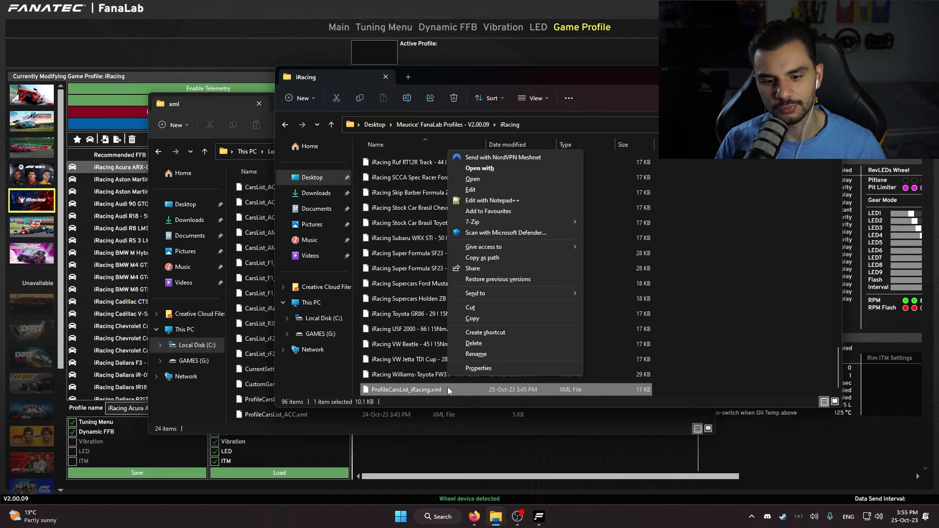
{"action": "left_click", "coordinate": [472, 318]}
{"action": "left_click", "coordinate": [528, 418]}
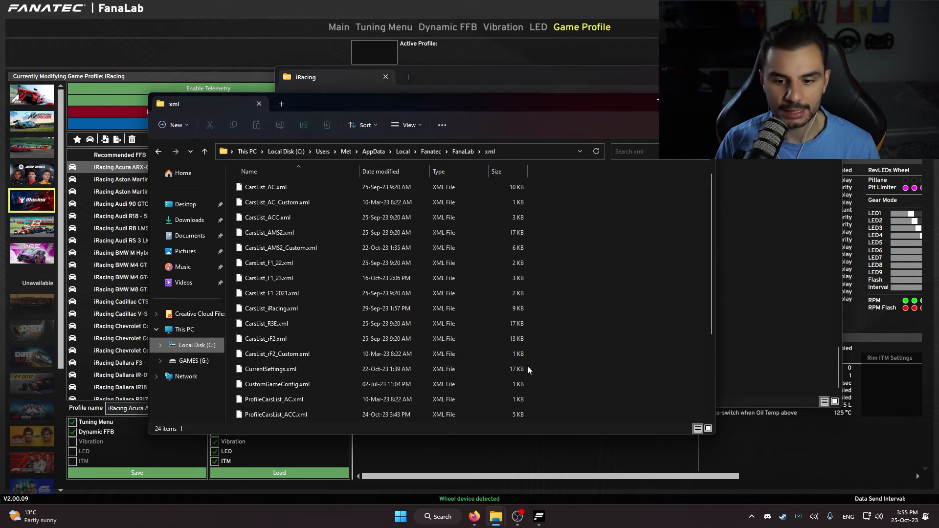
{"action": "right_click", "coordinate": [579, 330]}
{"action": "left_click", "coordinate": [597, 398]}
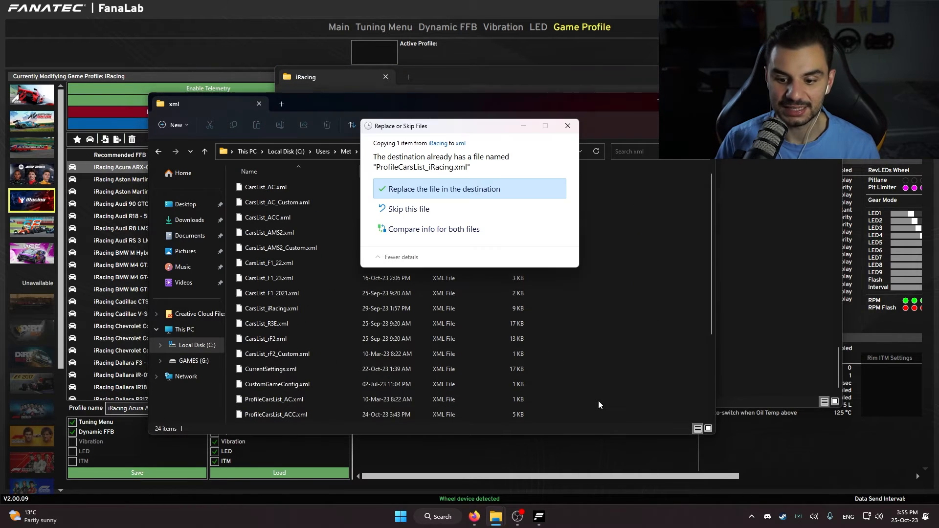
{"action": "left_click", "coordinate": [439, 194]}
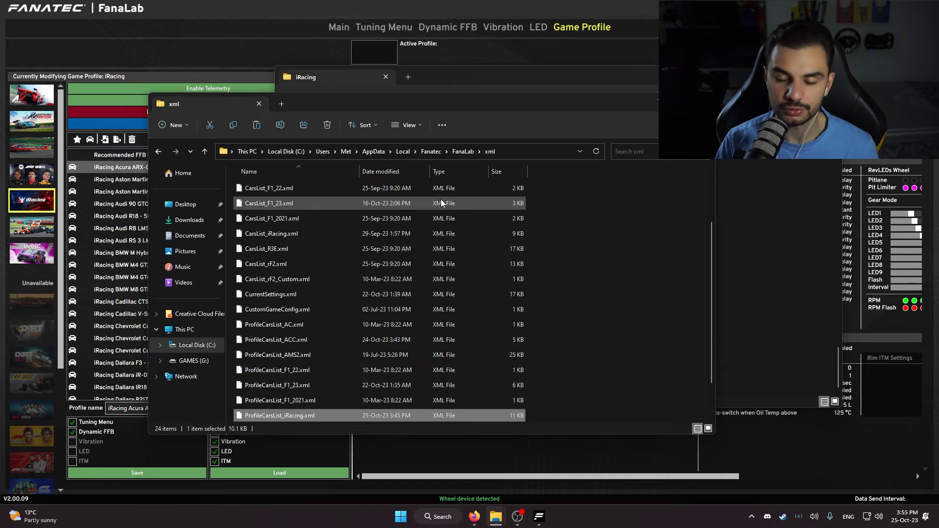
{"action": "left_click_drag", "start_coordinate": [521, 110], "coordinate": [587, 83]}
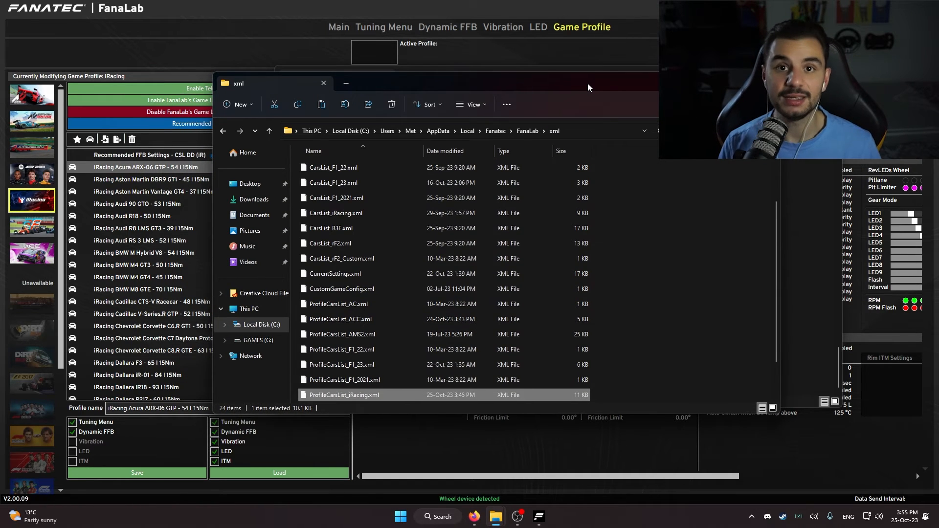
- Return to FanaLab and load the selected iRacing Acura ARX-06 GTP profile, accepting the confirmation
{"action": "left_click", "coordinate": [648, 24]}
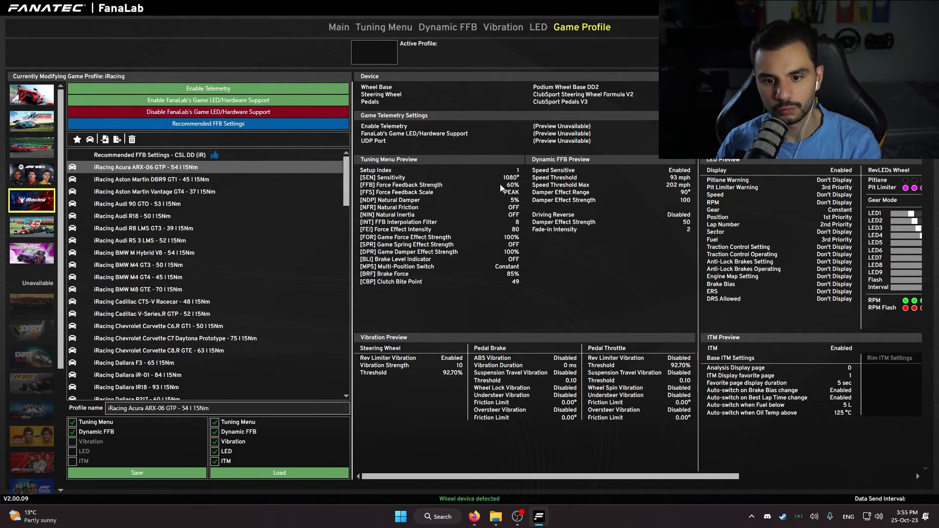
{"action": "left_click", "coordinate": [279, 472]}
{"action": "left_click", "coordinate": [642, 280]}
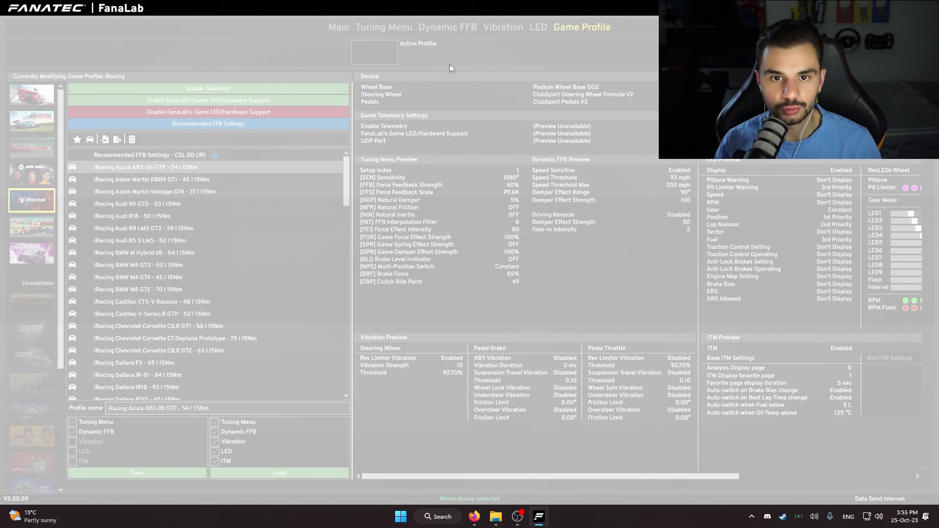
- Examine the loaded Acura profile's tuning menu settings and its game profile preview, including the LED and ITM sections
{"action": "left_click", "coordinate": [397, 31]}
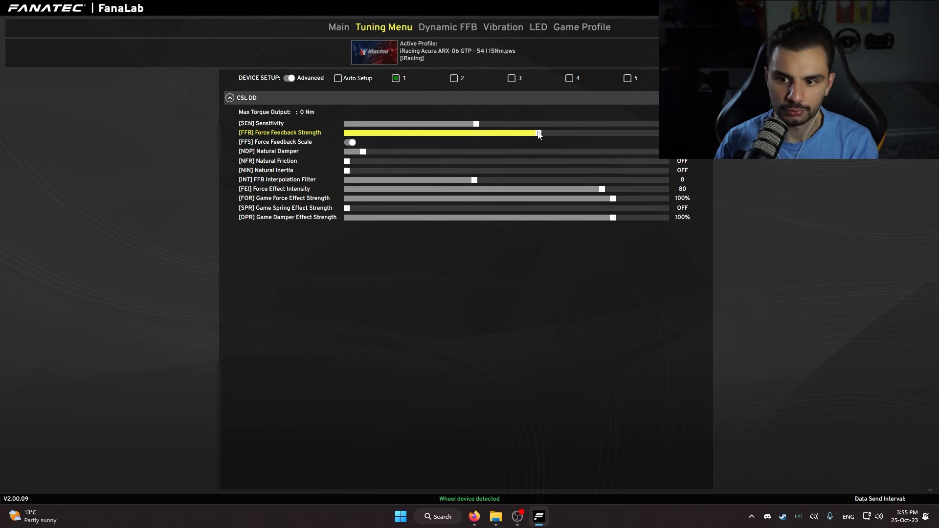
{"action": "left_click", "coordinate": [577, 33]}
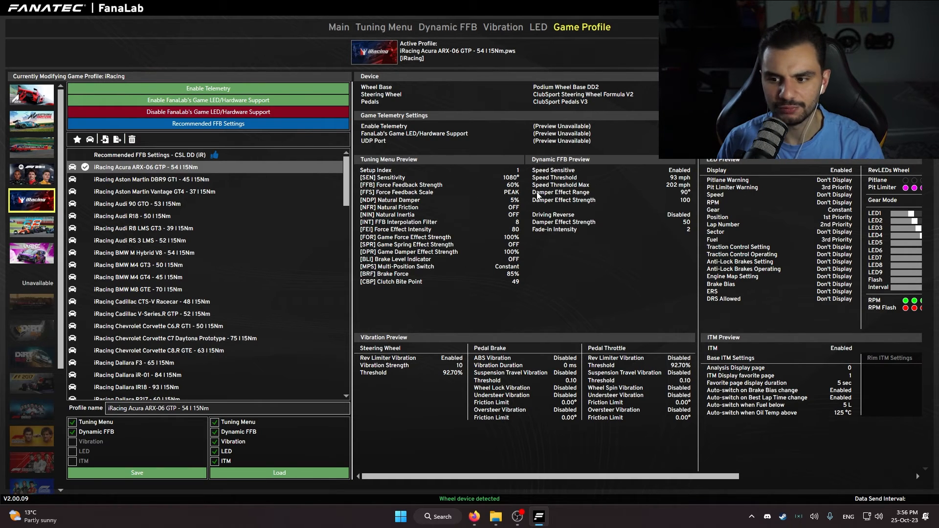
{"action": "left_click", "coordinate": [801, 476]}
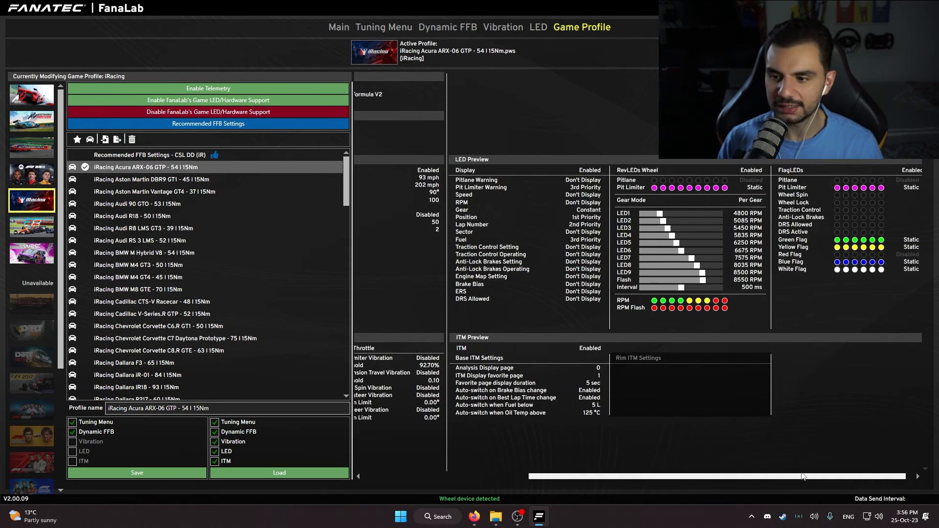
{"action": "left_click_drag", "start_coordinate": [802, 477], "coordinate": [594, 292]}
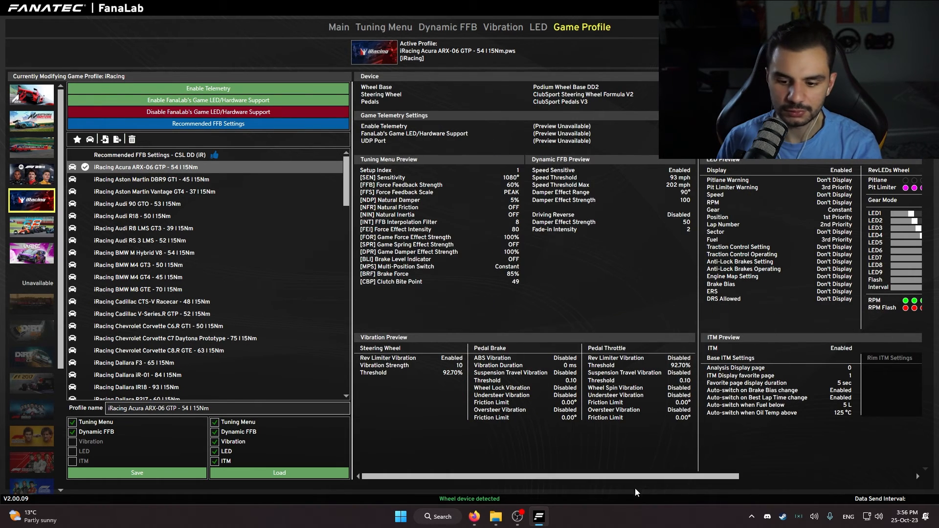
{"action": "left_click_drag", "start_coordinate": [635, 477], "coordinate": [744, 477]}
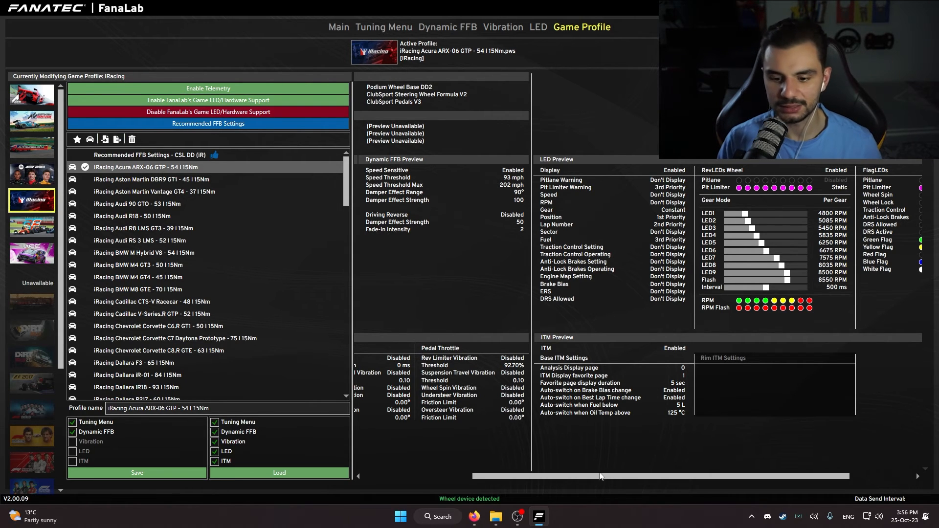
{"action": "left_click_drag", "start_coordinate": [555, 477], "coordinate": [445, 478]}
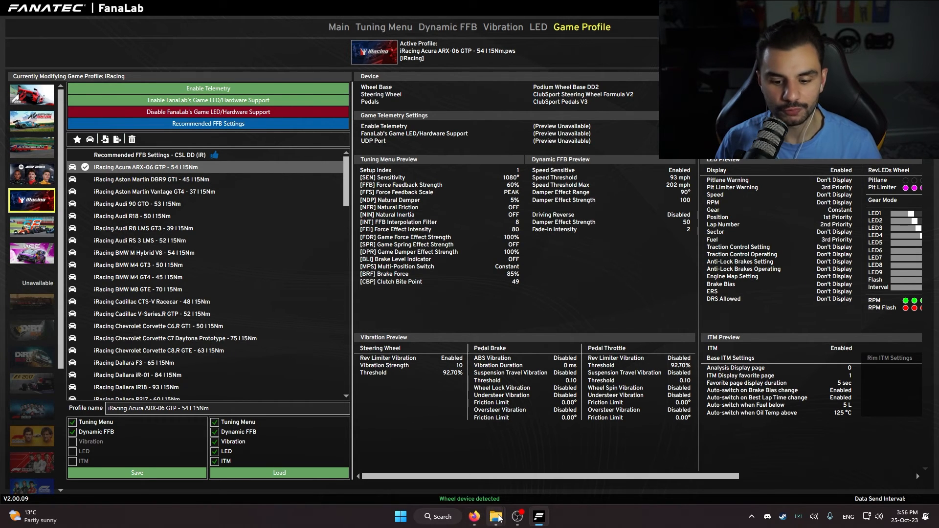
- Switch back to the File Explorer window showing FanaLab's xml folder
{"action": "mouse_move", "coordinate": [495, 517]}
{"action": "left_click", "coordinate": [542, 462]}
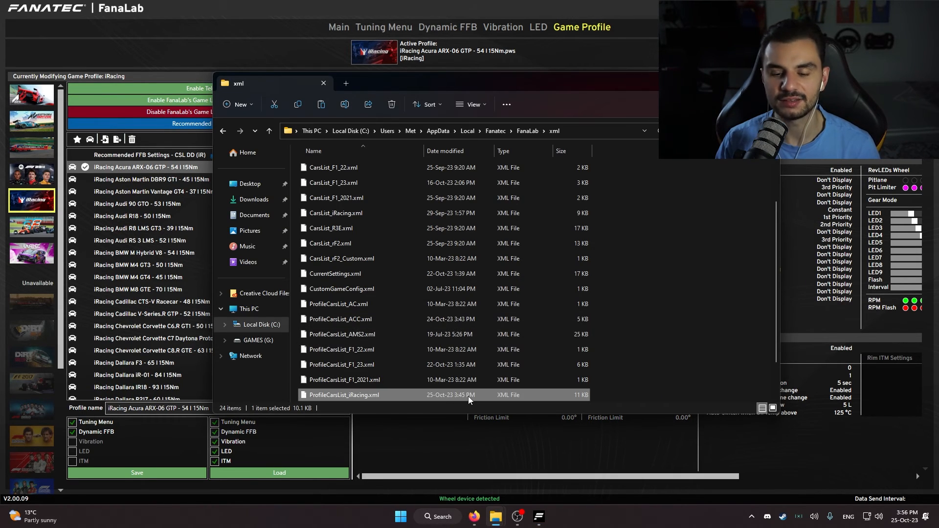